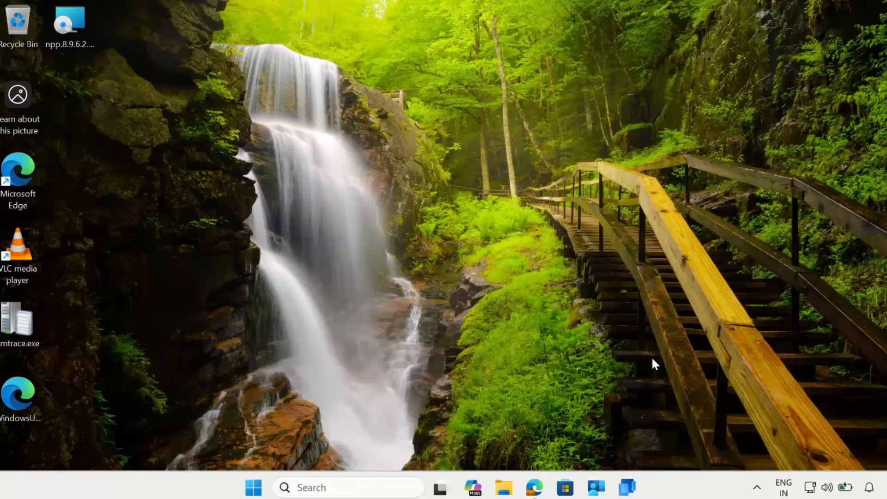
Switch to the Intune admin center and examine the discovered apps of Windows device DESKTOP-H10MT5P, sorted by application version
left_click(534, 486)
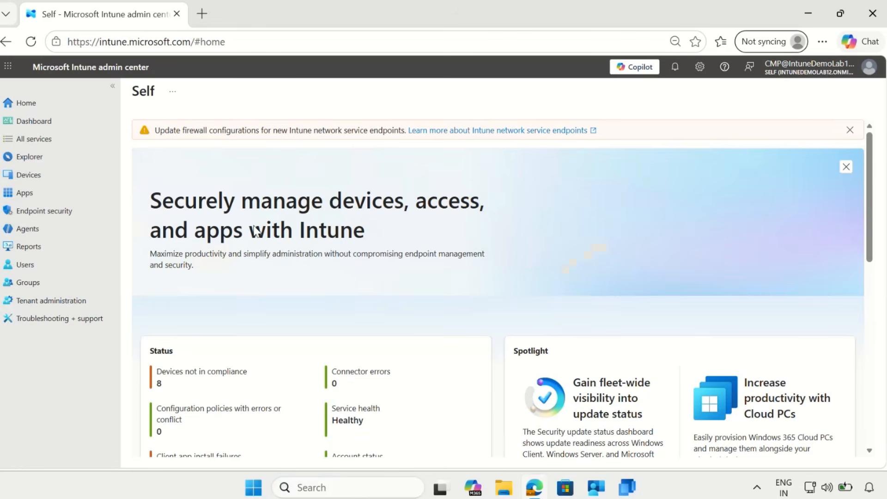
left_click(40, 180)
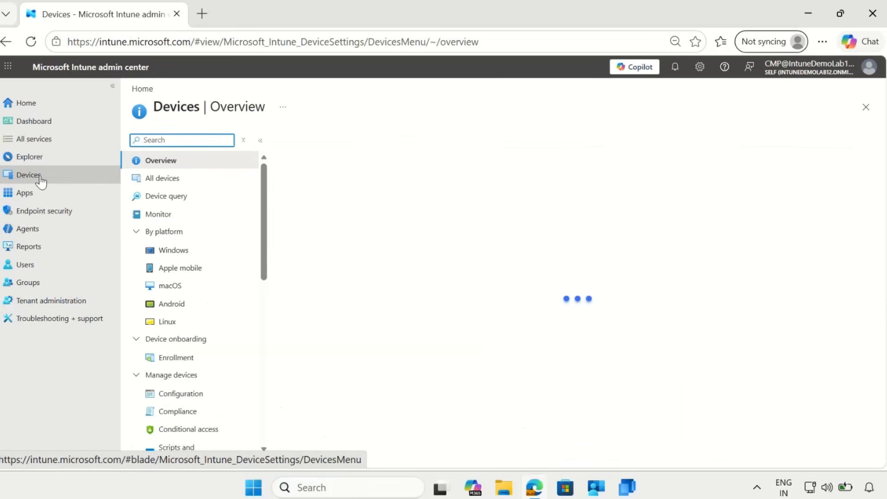
left_click(184, 254)
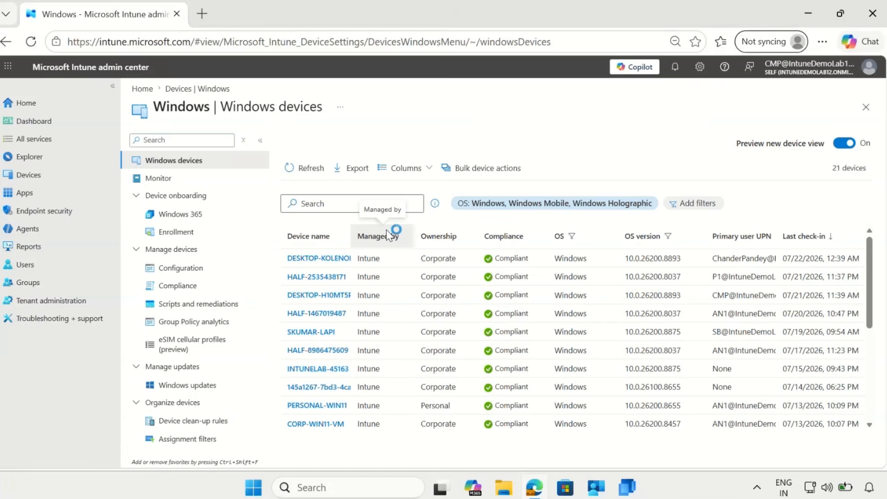
left_click(320, 297)
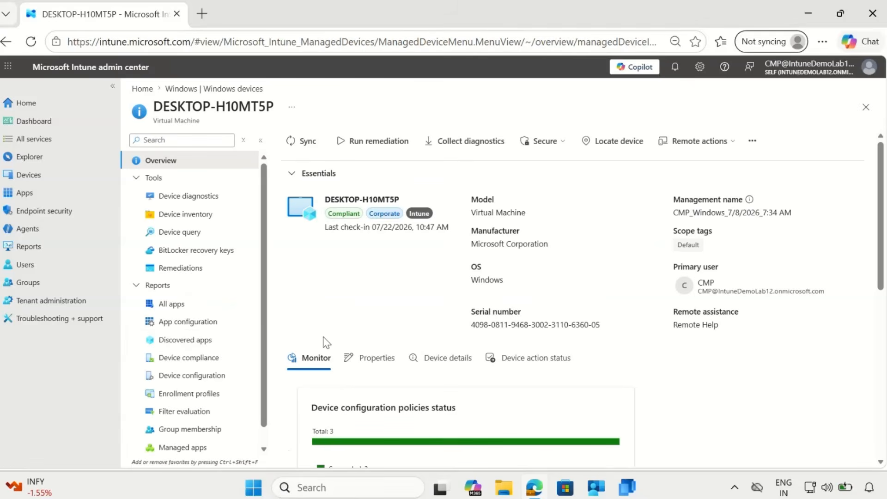
left_click(181, 344)
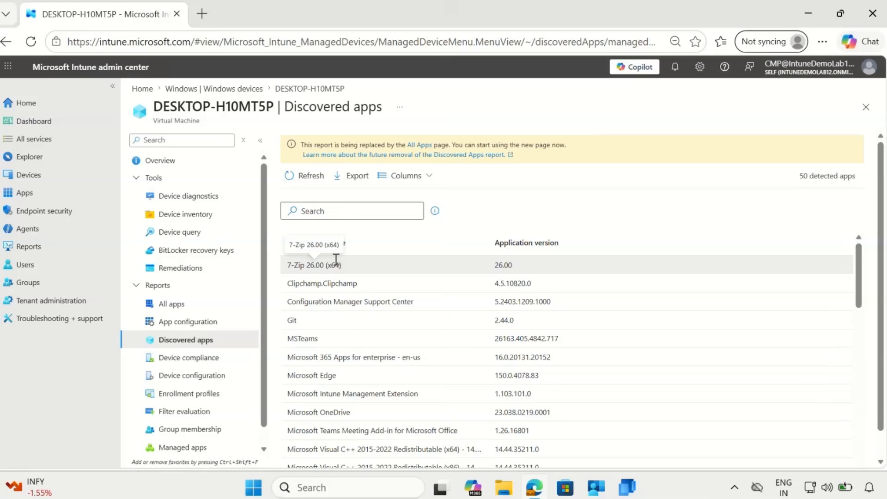
left_click(527, 251)
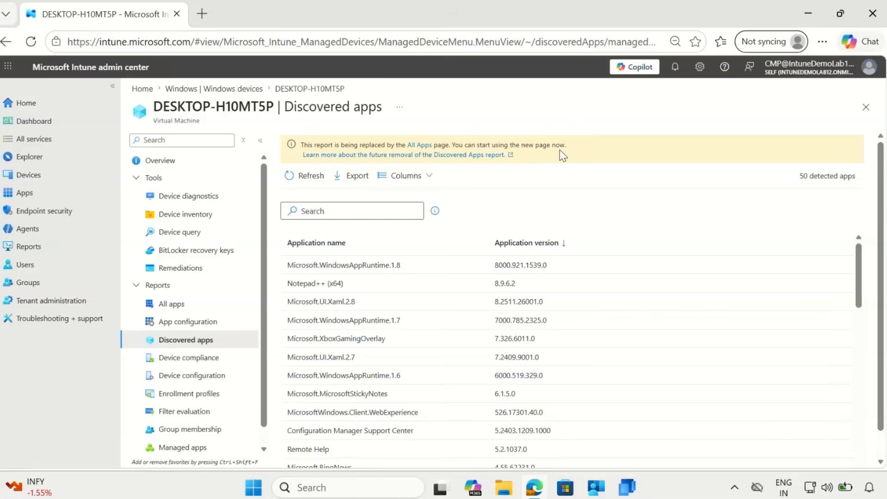
Check the managed apps and the app inventory in the device's All apps report
left_click(173, 306)
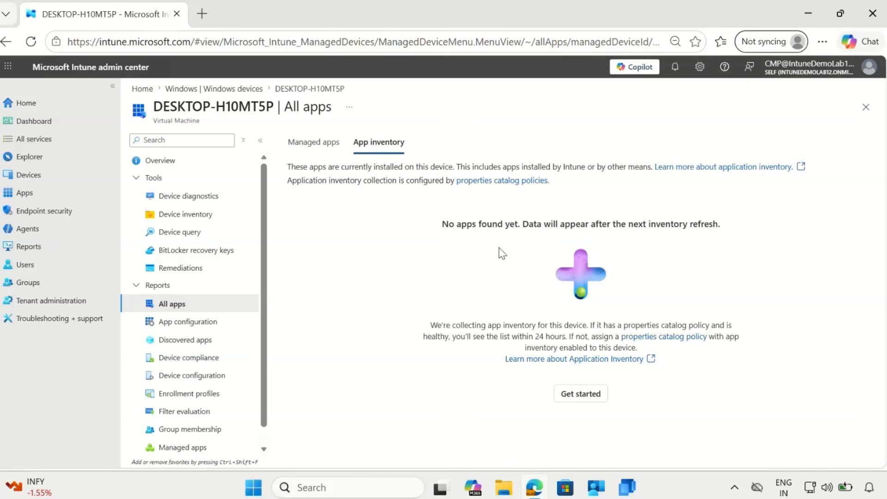
left_click(301, 147)
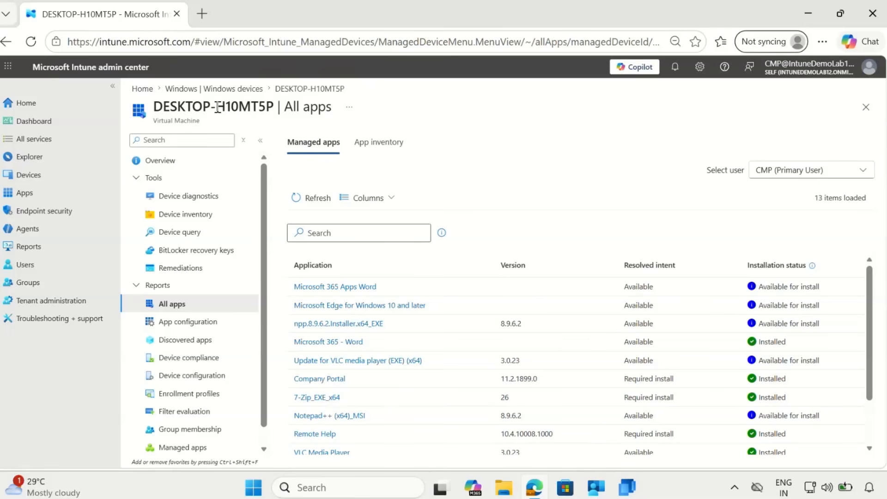
left_click(371, 149)
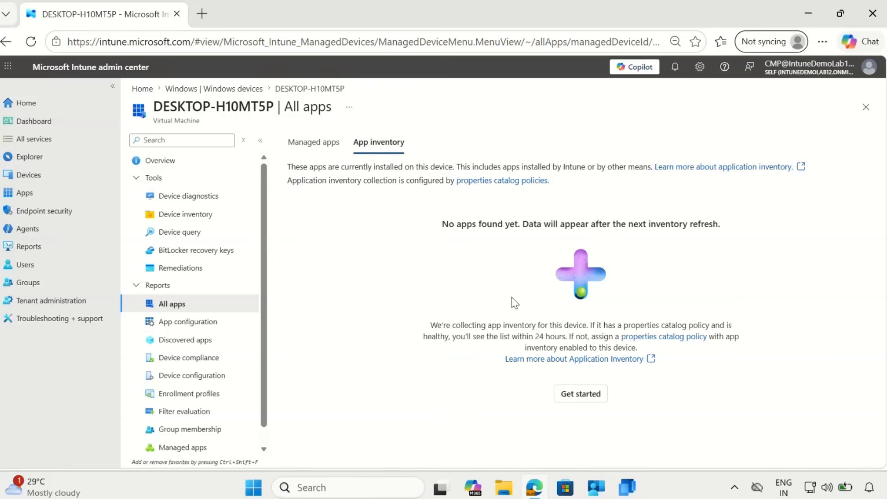
left_click(571, 397)
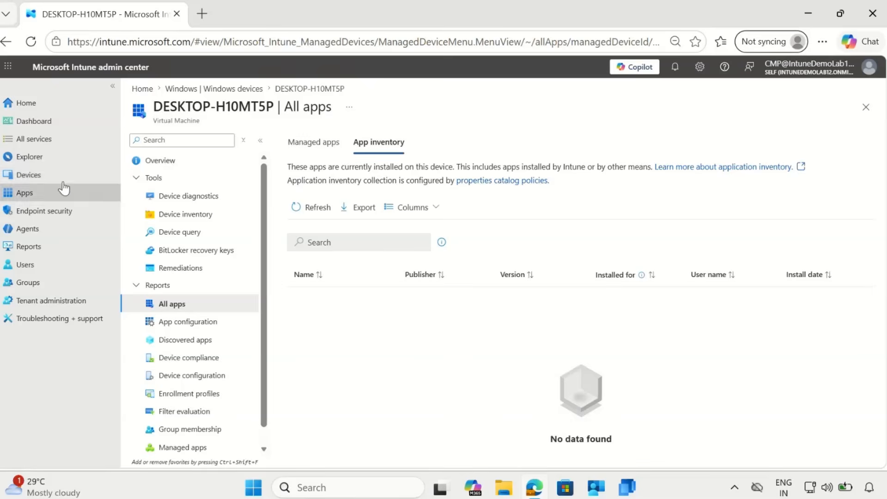
Create a new Windows configuration policy with platform Windows 10 and later and profile type Properties catalog
left_click(32, 178)
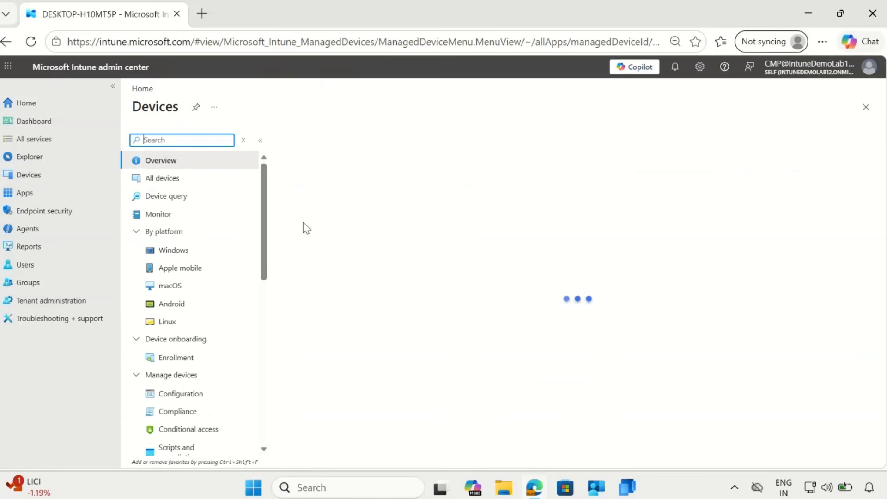
left_click(172, 252)
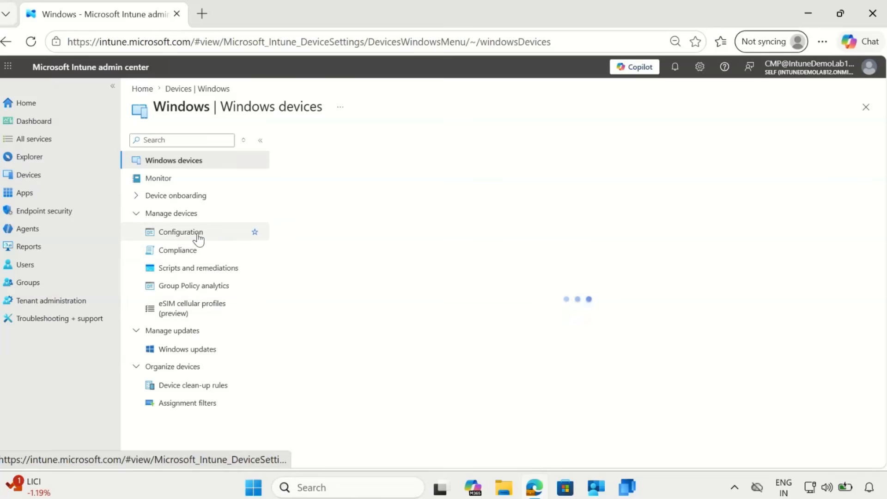
left_click(198, 237)
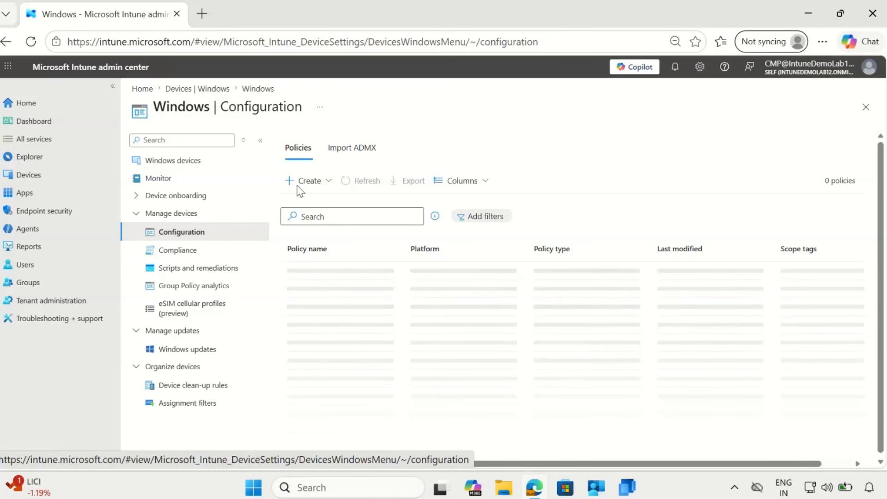
left_click(314, 184)
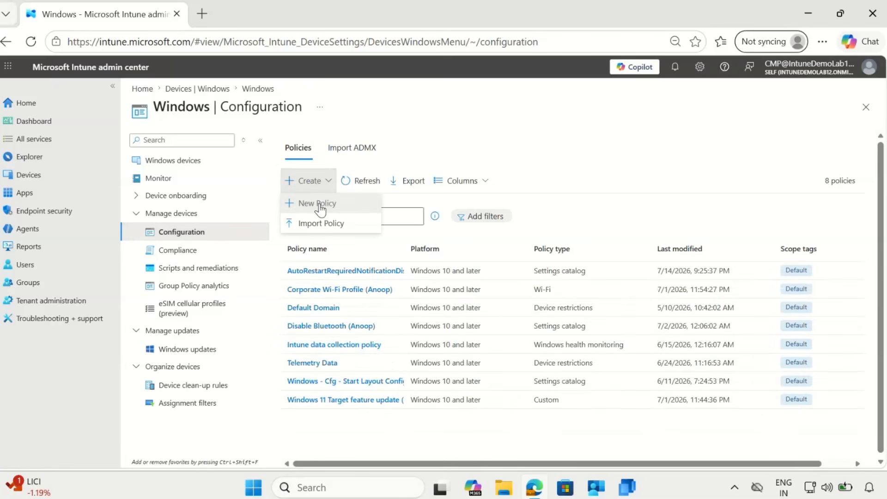
left_click(322, 209)
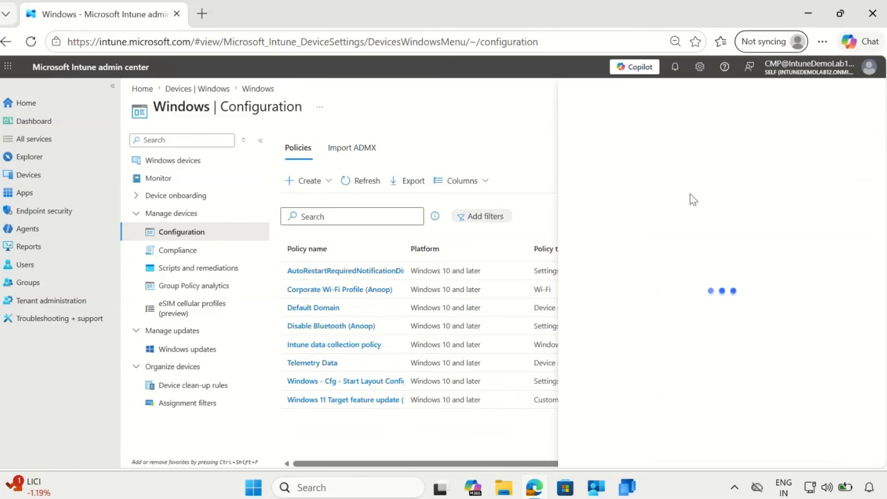
left_click(626, 145)
left_click(623, 159)
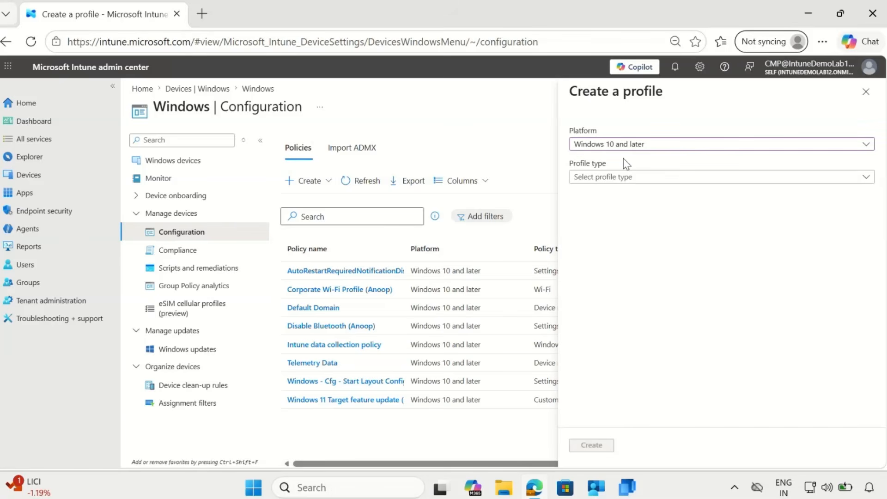
left_click(626, 184)
left_click(608, 210)
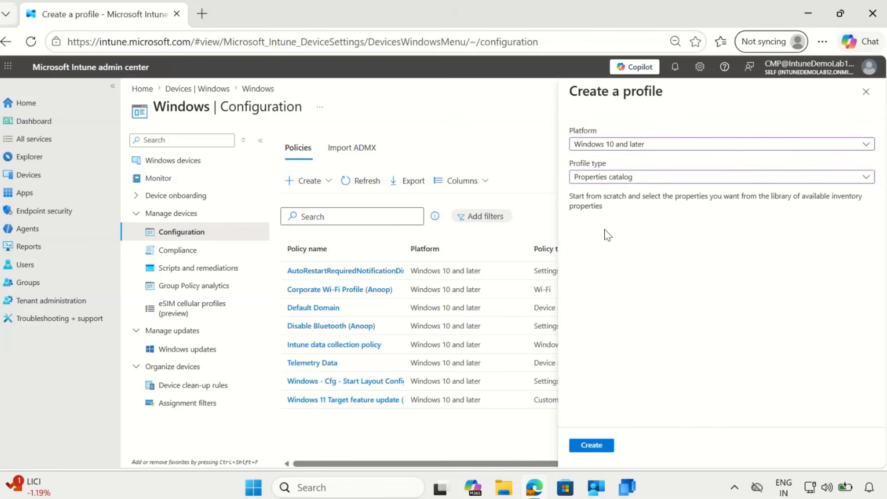
left_click(598, 446)
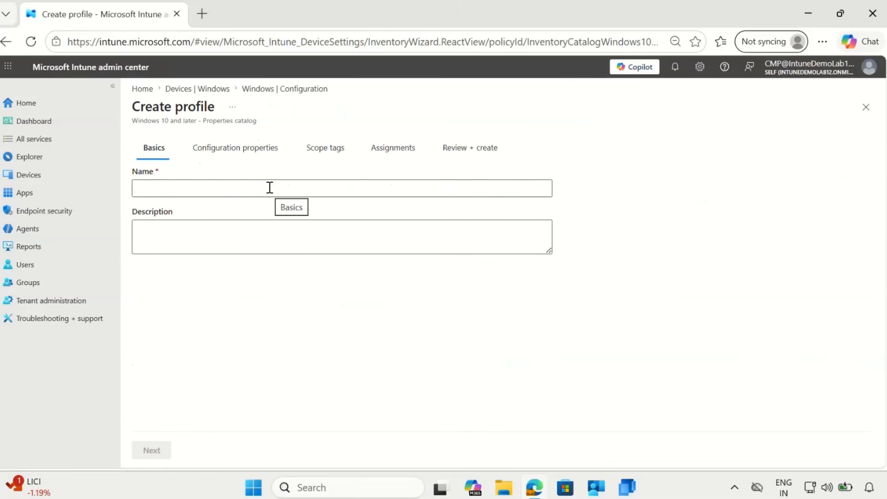
Enter "Enhanced App Inventory" as both the name and description of the profile and continue to its configuration properties
left_click(269, 188)
type("Enhanced App Inventory")
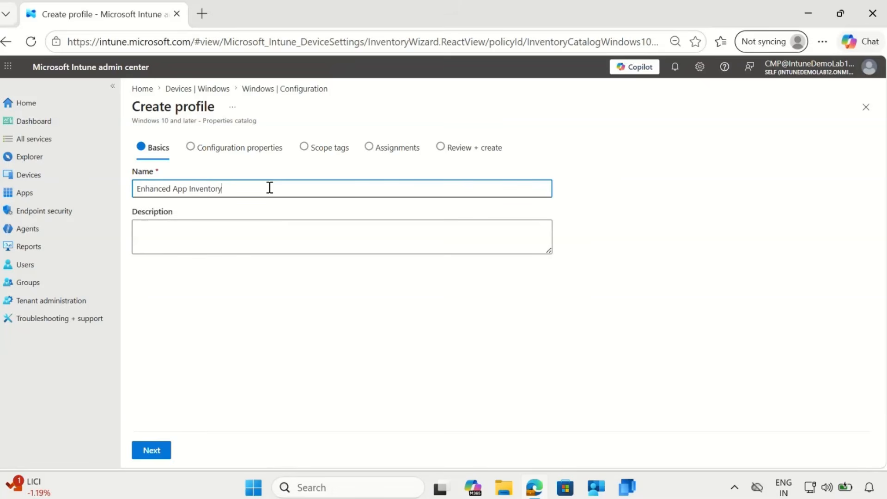
left_click(227, 245)
type("Enhanced App Inventory")
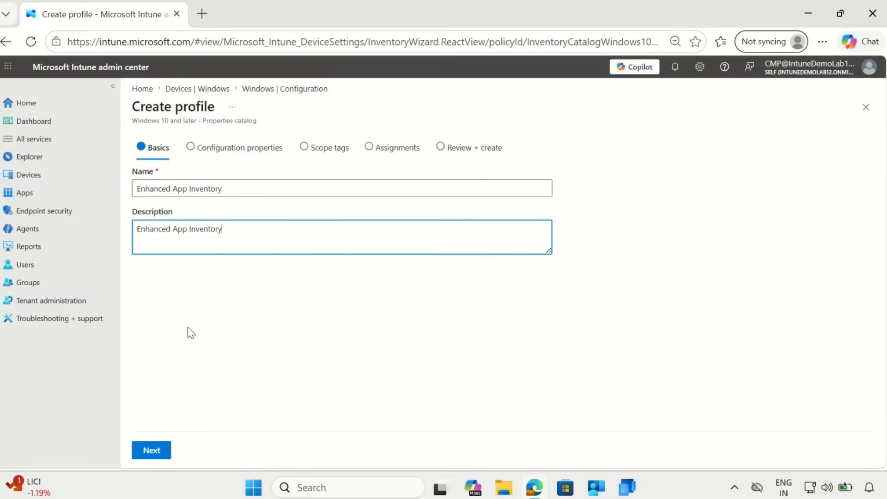
left_click(165, 451)
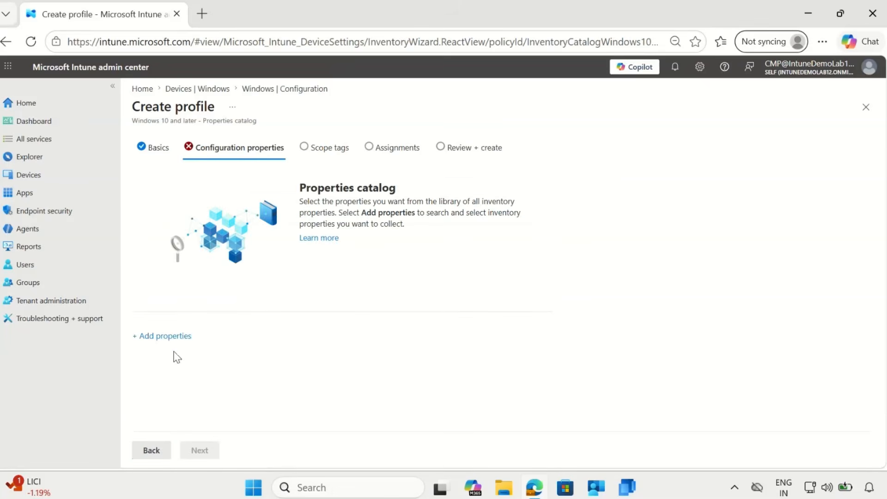
Review the Application Properties category in the properties picker and add all of its properties to the profile
left_click(165, 336)
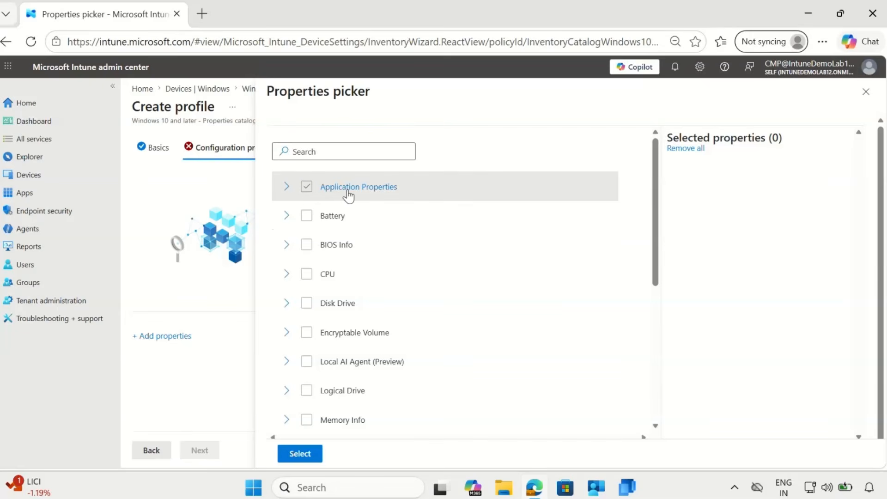
left_click(345, 195)
left_click(286, 189)
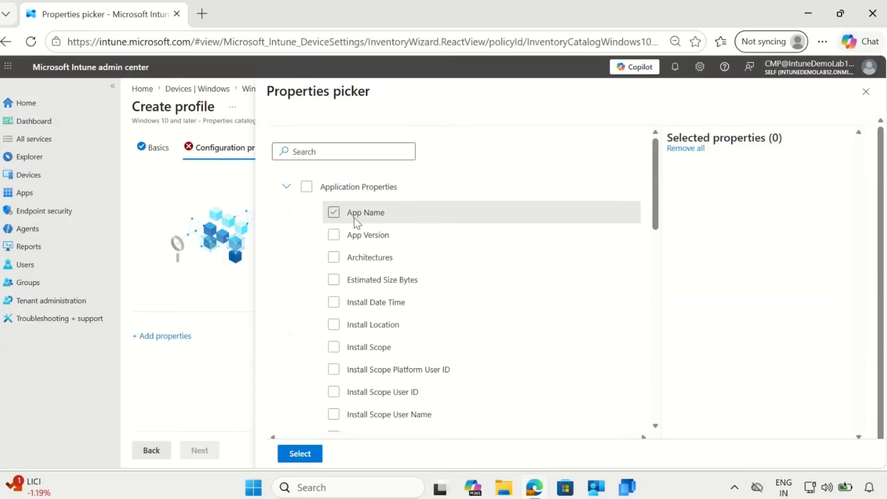
scroll(357, 331, "down", 2)
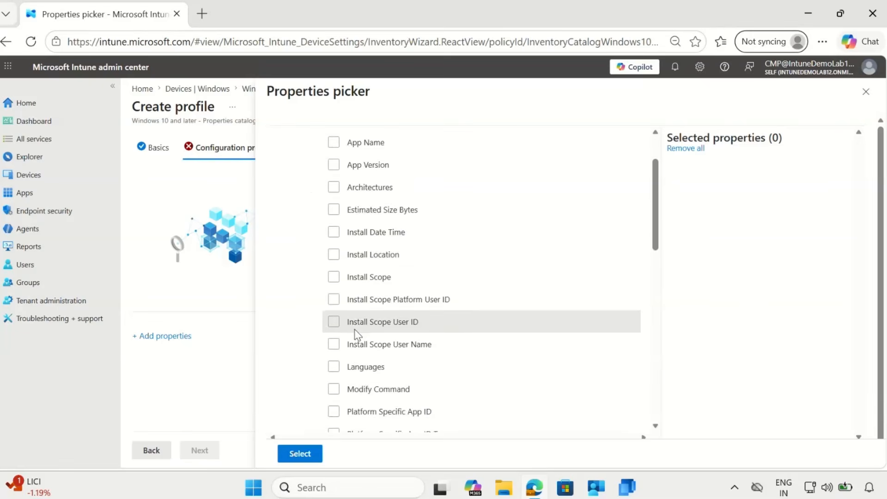
scroll(356, 332, "down", 3)
scroll(356, 333, "up", 6)
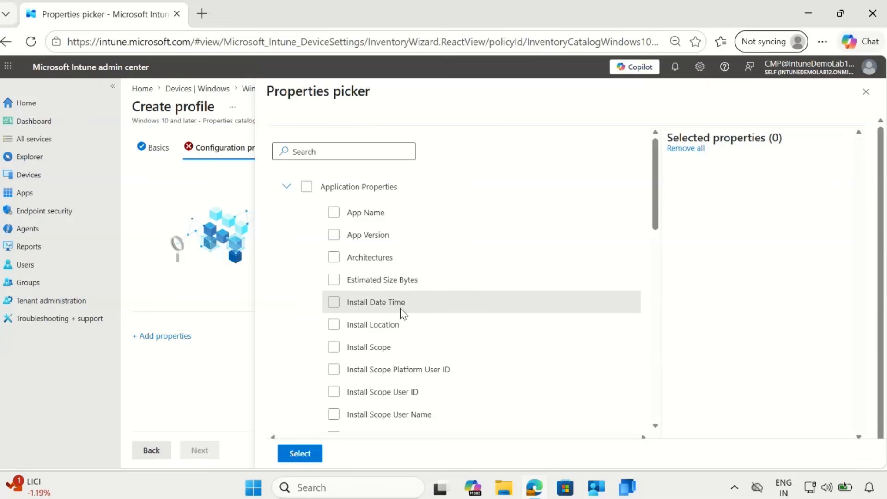
left_click(370, 326)
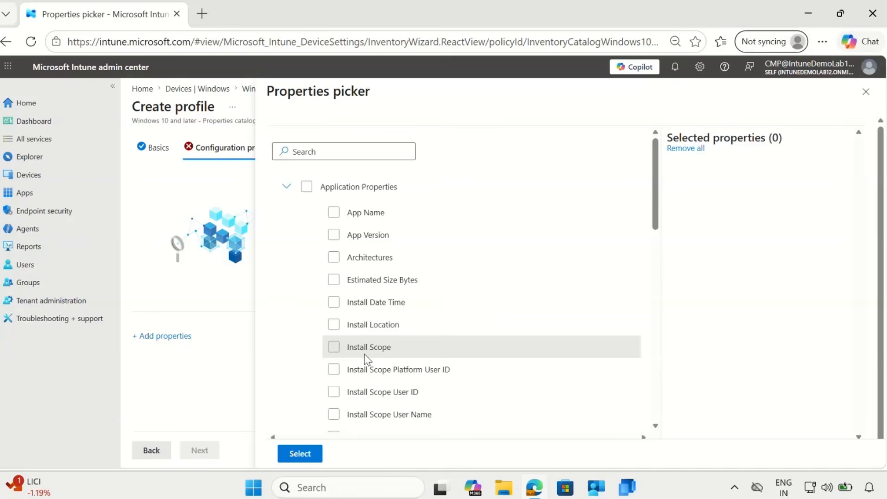
scroll(366, 360, "down", 2)
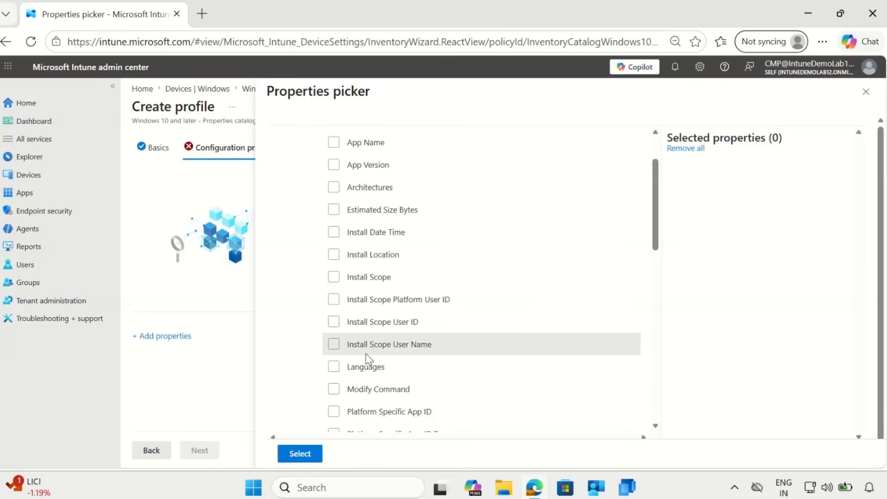
scroll(383, 369, "down", 3)
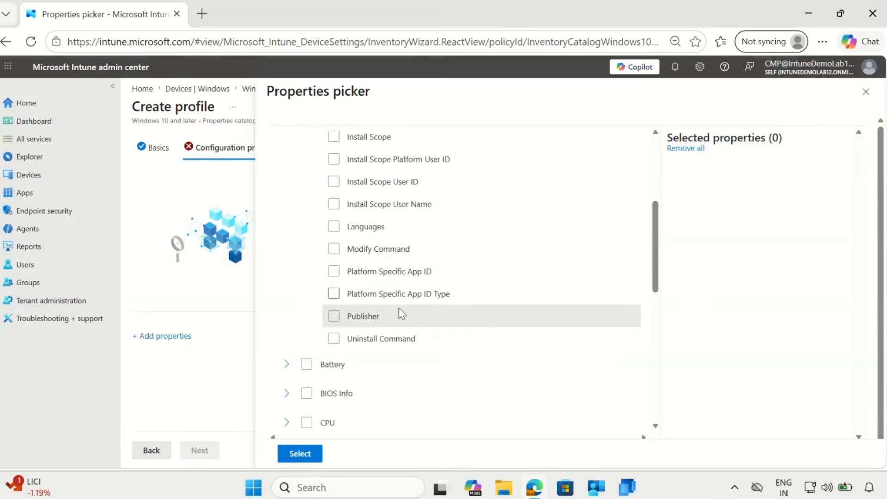
scroll(396, 339, "up", 3)
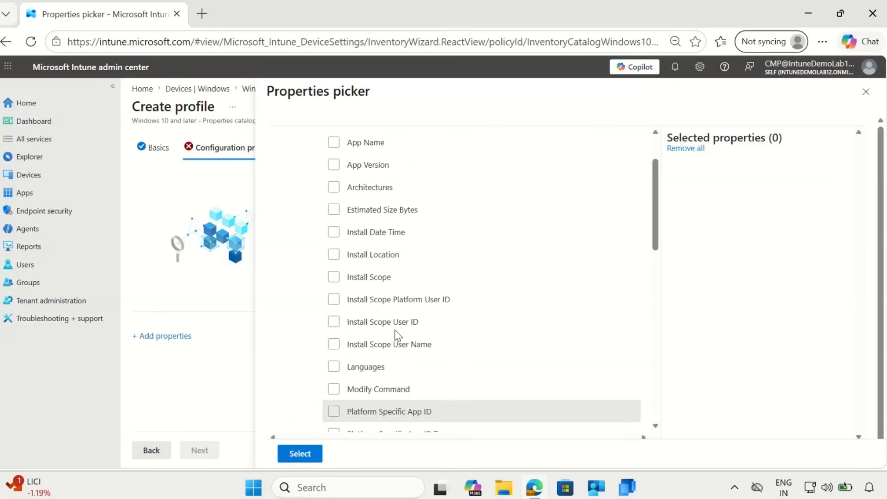
scroll(396, 335, "up", 2)
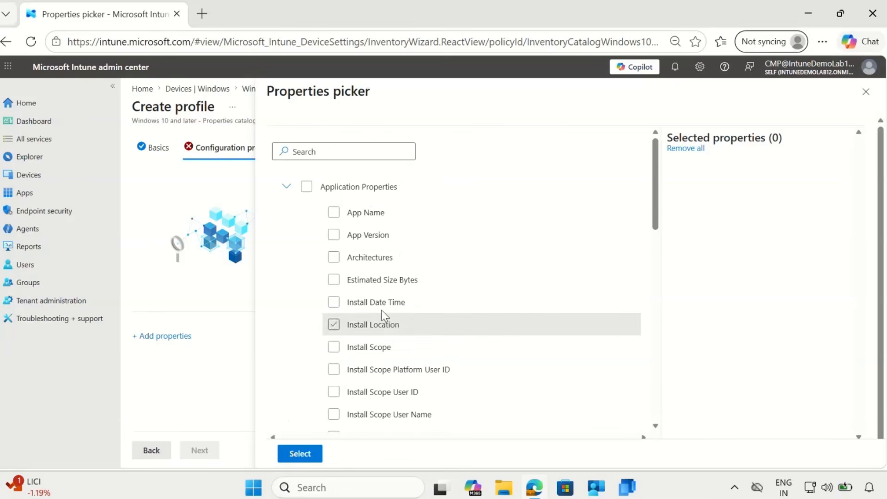
left_click(306, 188)
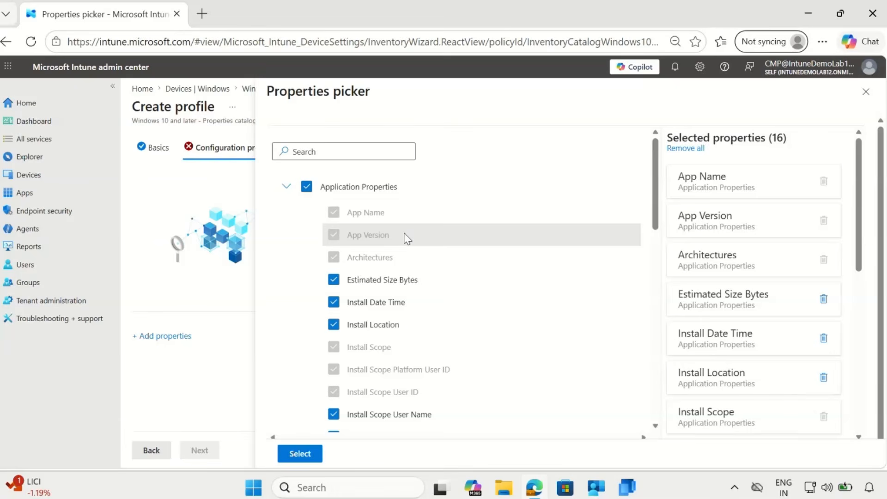
scroll(398, 299, "down", 4)
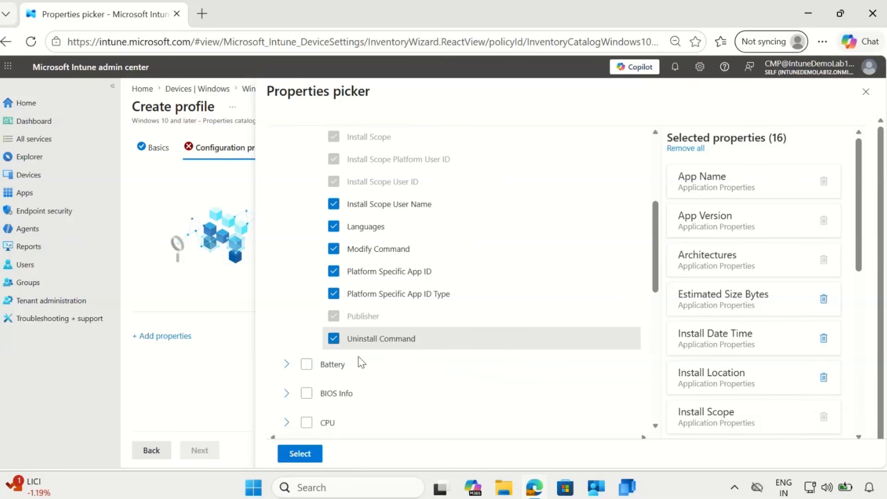
left_click(300, 453)
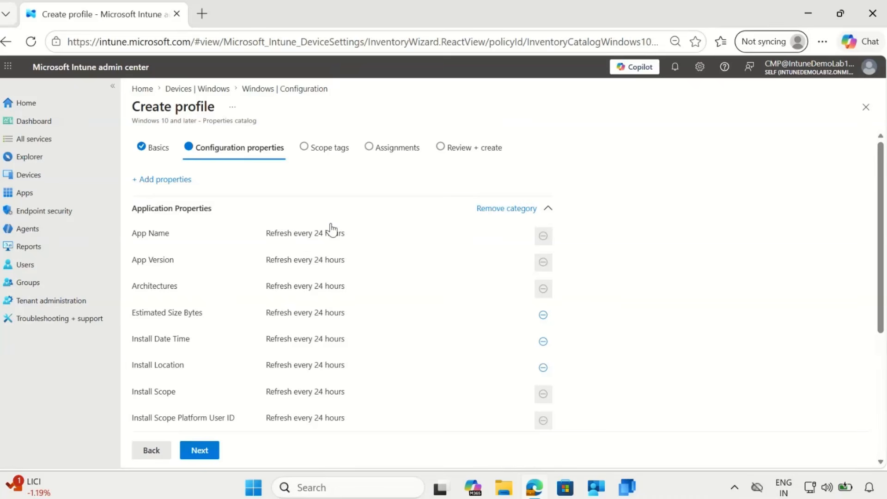
Accept the configuration properties and leave the scope tags as they are, advancing the profile to its assignments
left_click_drag(265, 238, 349, 241)
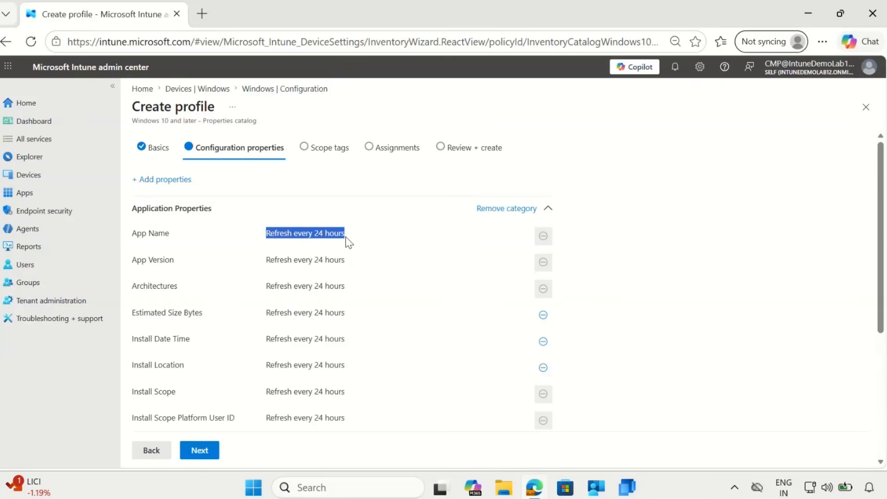
left_click(200, 451)
left_click(208, 456)
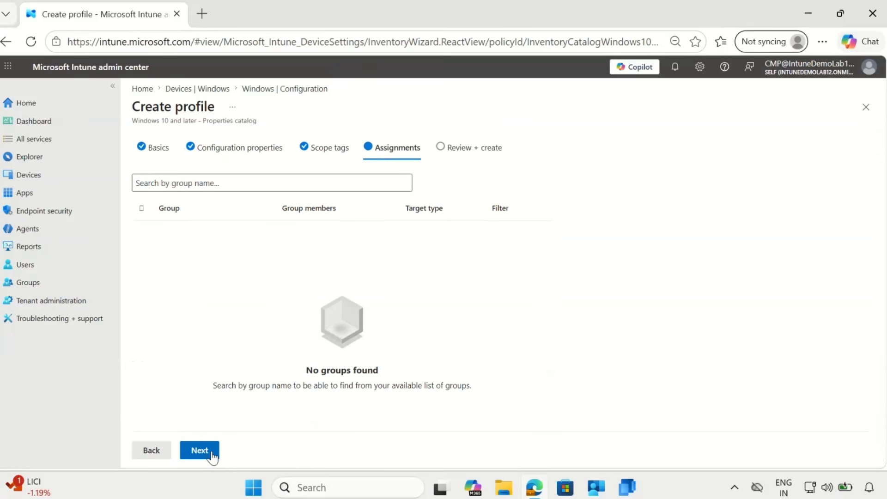
Assign the profile to All devices as an included group, create it and check for Enhanced App Inventory in the policy list
left_click(227, 183)
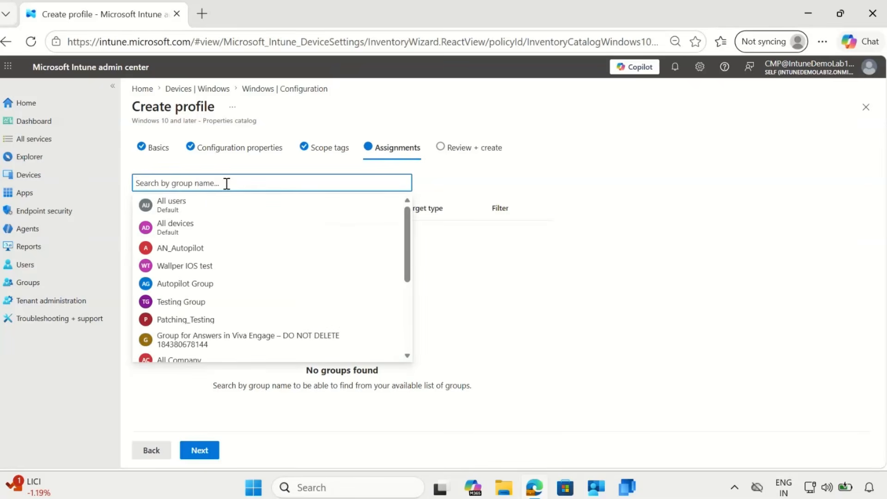
left_click(175, 236)
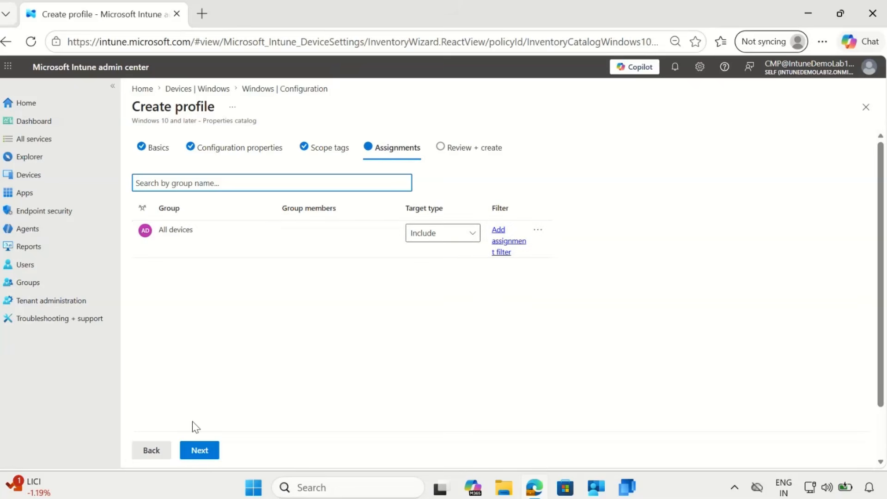
left_click(200, 450)
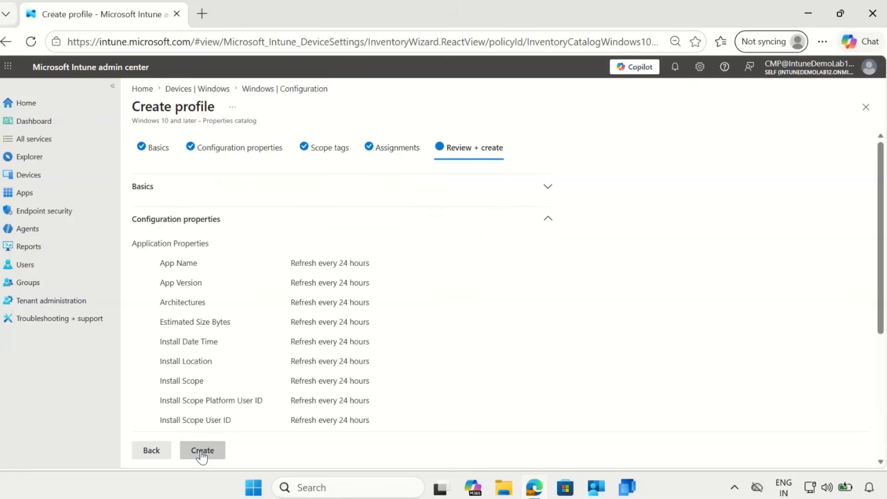
left_click(202, 450)
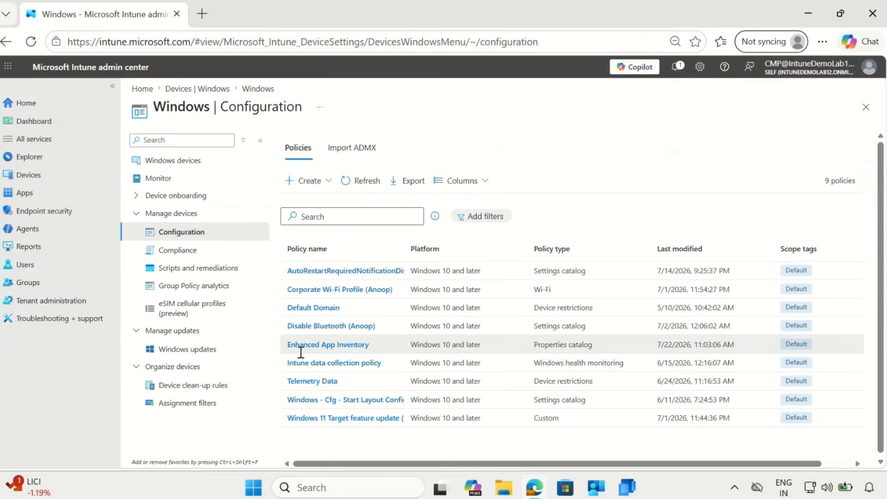
left_click_drag(378, 349, 309, 351)
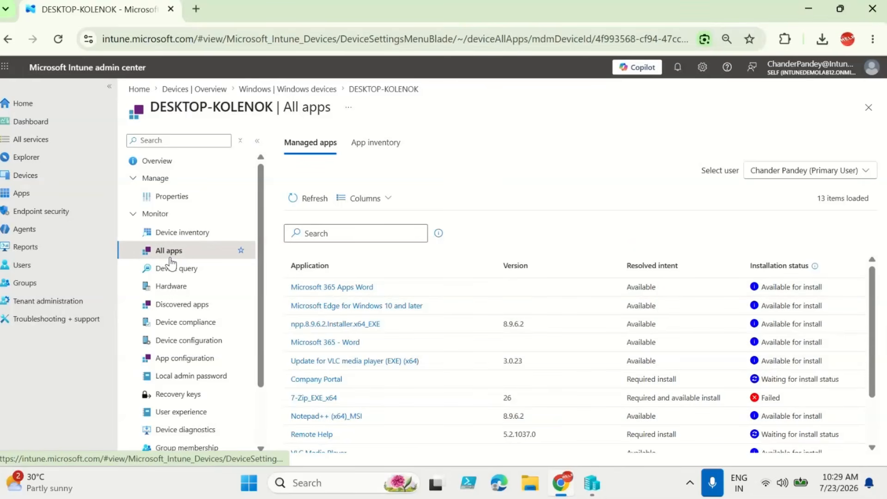
Open the app inventory of device DESKTOP-KOLENOK and check its application count and last checked date
left_click(382, 156)
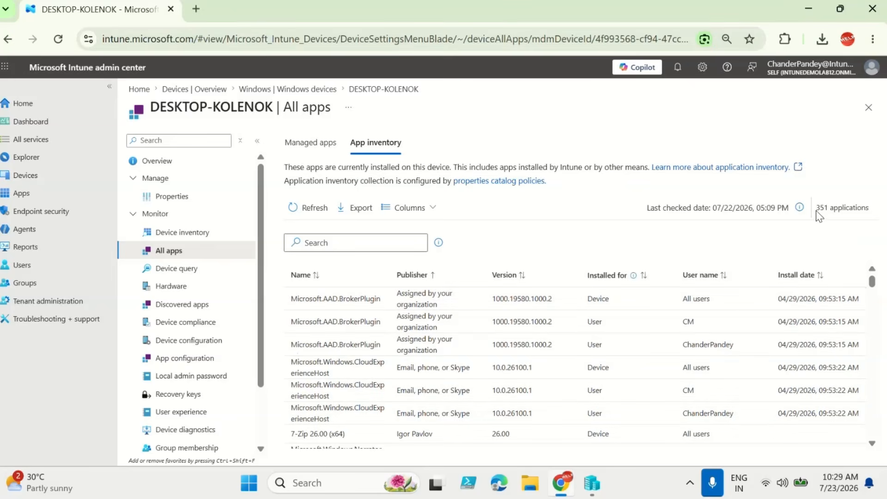
left_click_drag(815, 209, 862, 209)
left_click_drag(647, 211, 707, 209)
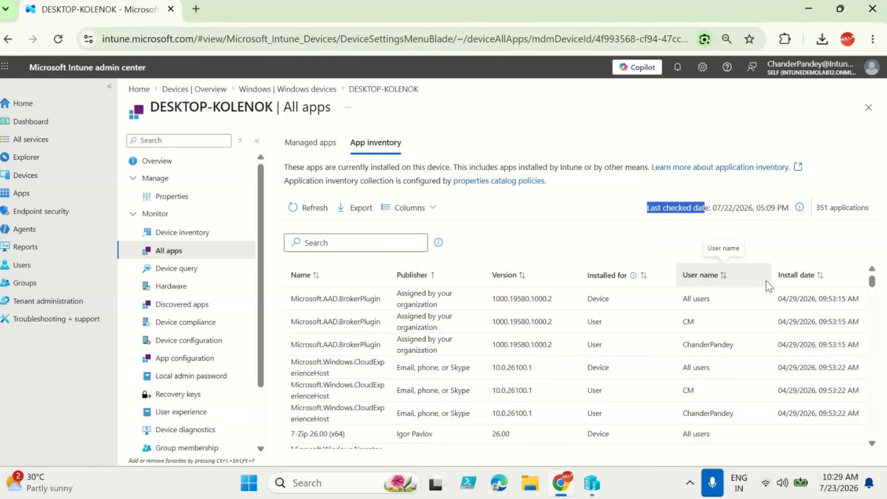
Add the Architectures, Estimated size (Bytes), Installed location, Languages, Last updated and Modify command columns to the app inventory
left_click(421, 212)
left_click(416, 289)
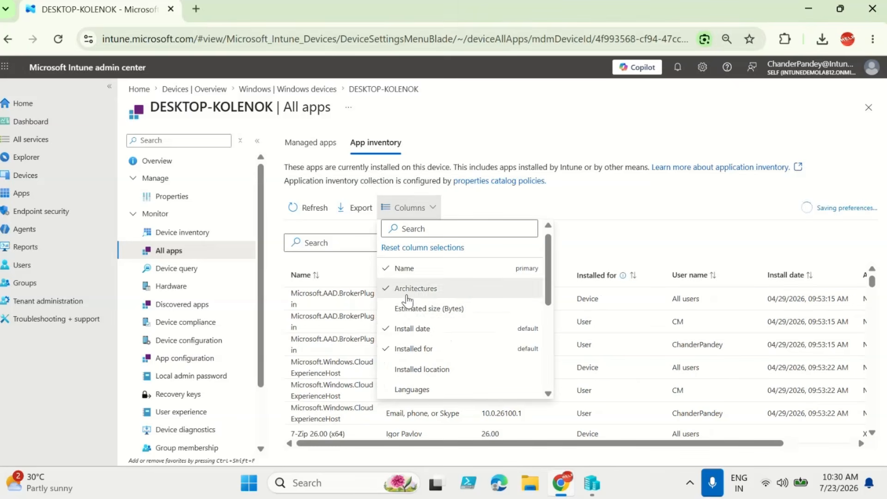
left_click(421, 309)
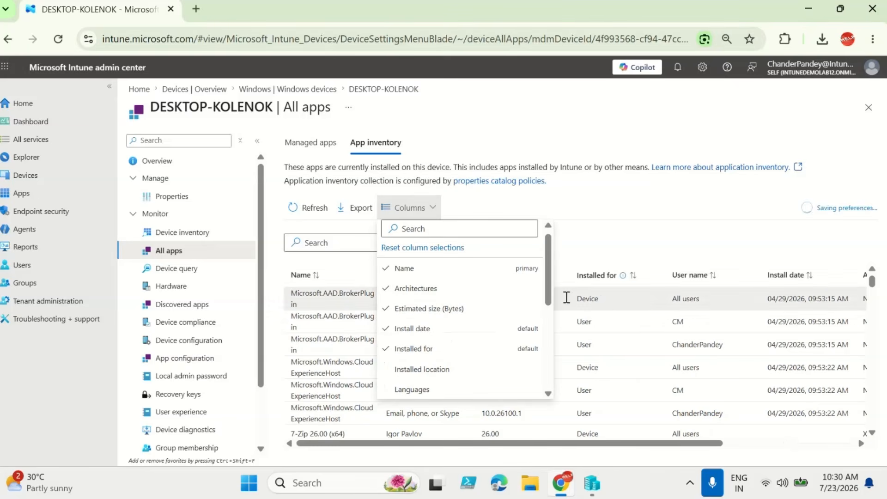
scroll(544, 325, "down", 3)
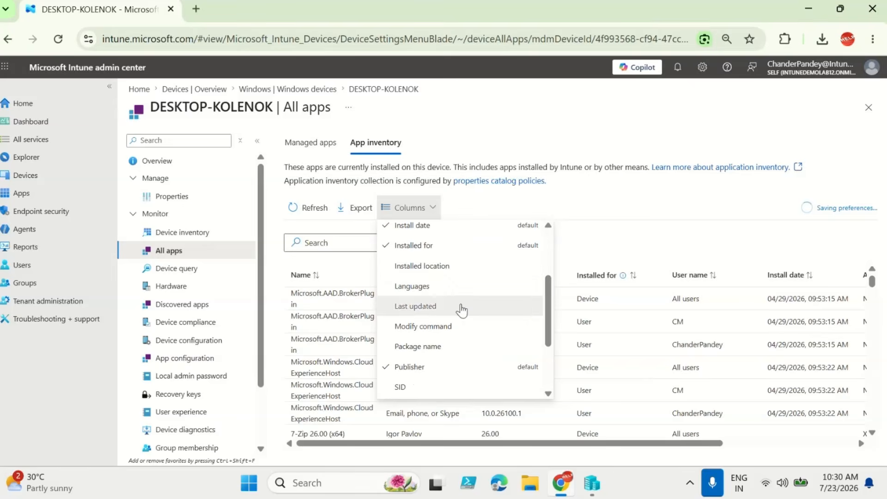
left_click(431, 273)
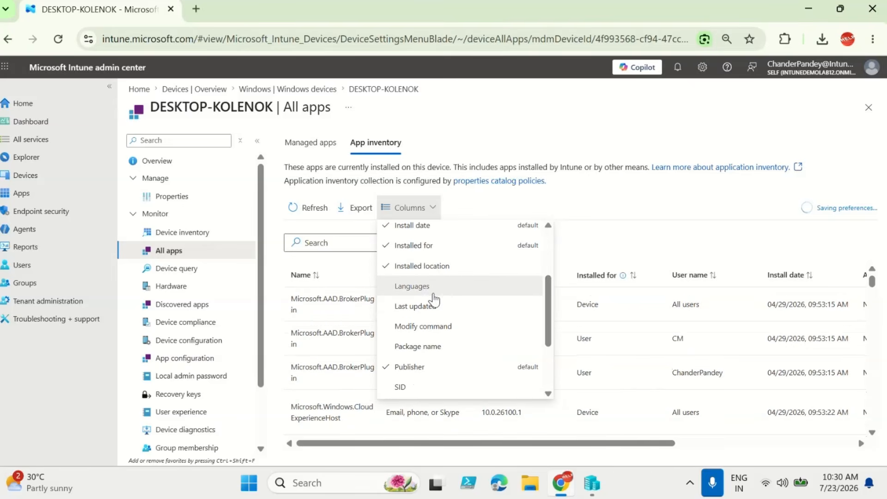
left_click(431, 289)
left_click(422, 309)
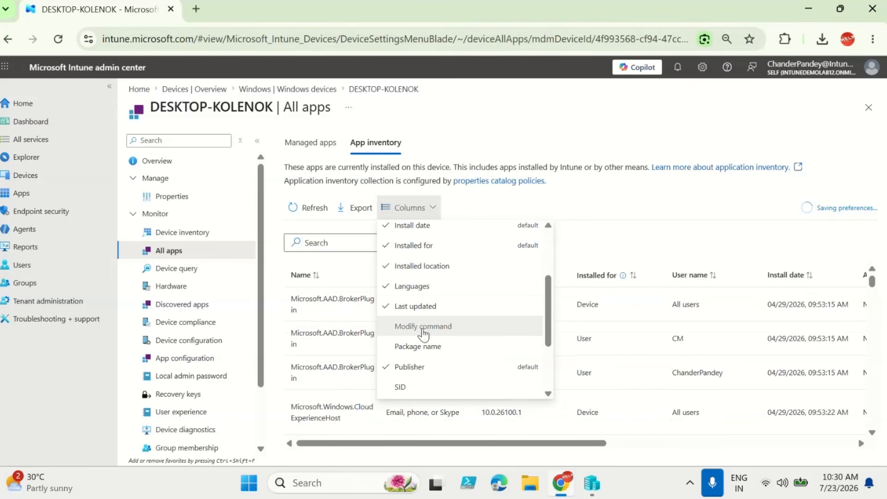
left_click(423, 329)
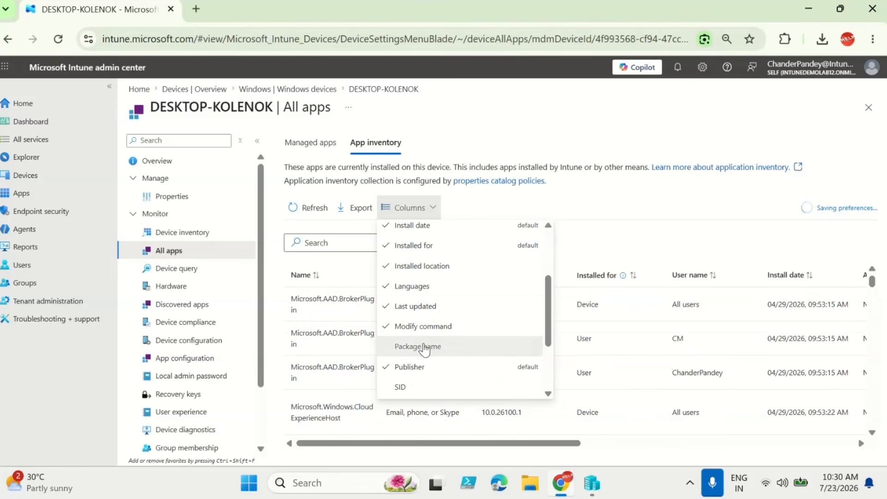
Add the SID, Package name, Uninstall command, User Entra ID and Windows MSI product code columns to the inventory and close the column selection
left_click(401, 388)
left_click(519, 347)
scroll(548, 382, "down", 3)
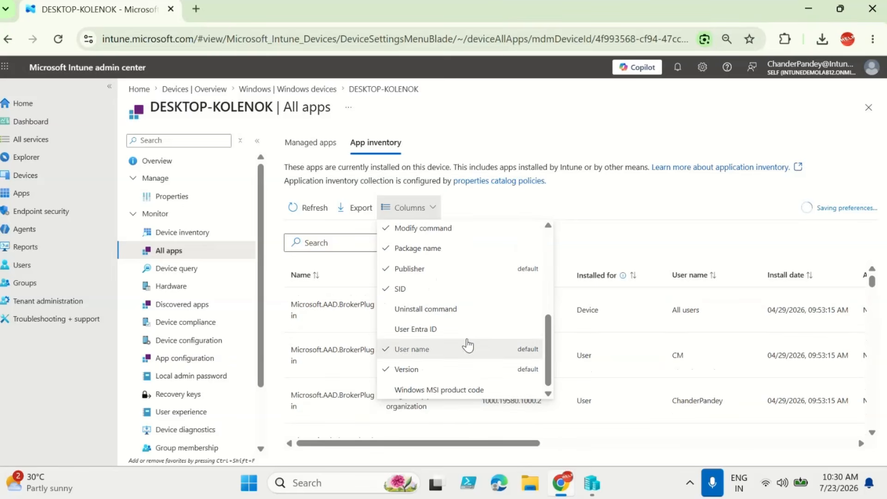
left_click(419, 313)
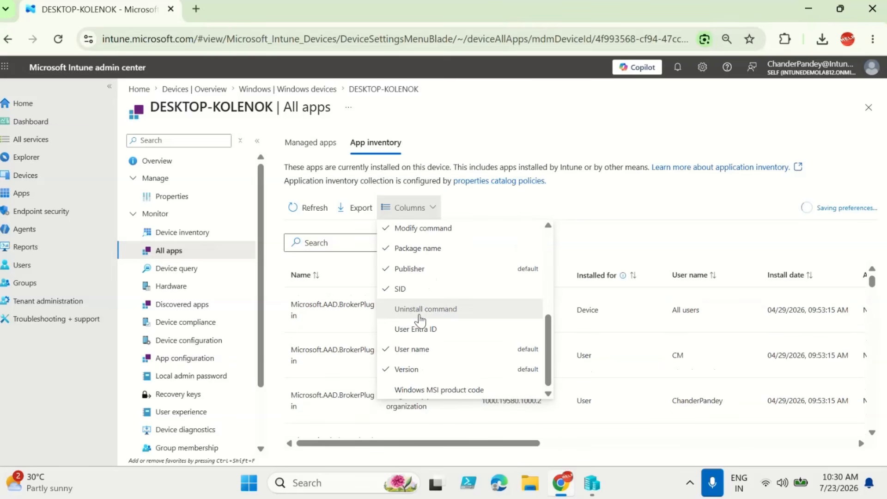
left_click(411, 337)
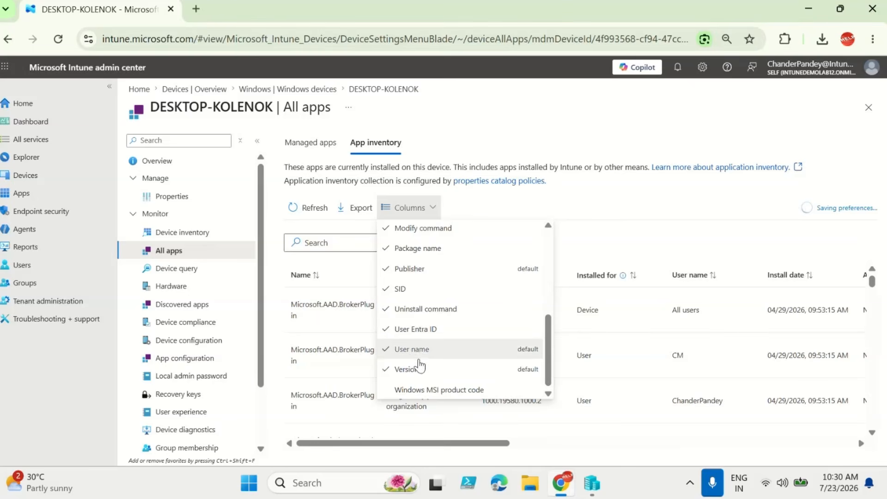
left_click(416, 395)
left_click_drag(429, 443, 470, 295)
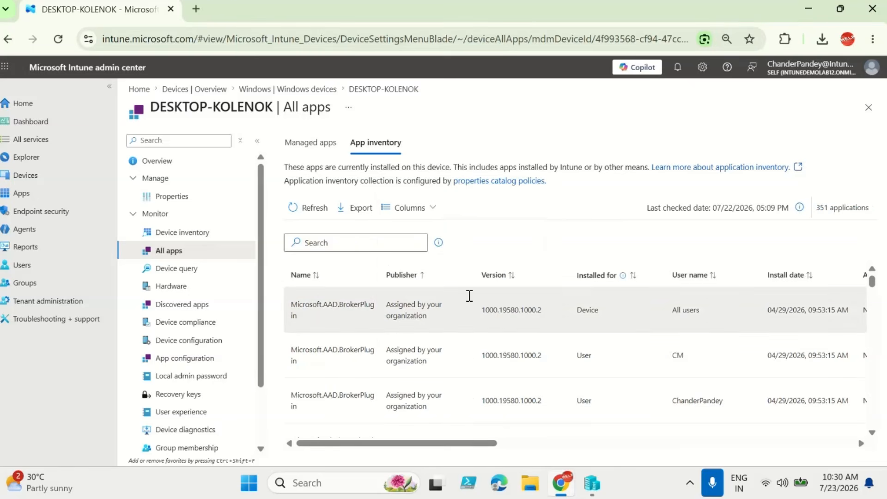
Examine the apps' installed locations and uninstall commands in the added columns, sorting the inventory by uninstall command in descending order
left_click_drag(460, 446, 623, 446)
triple_click(601, 310)
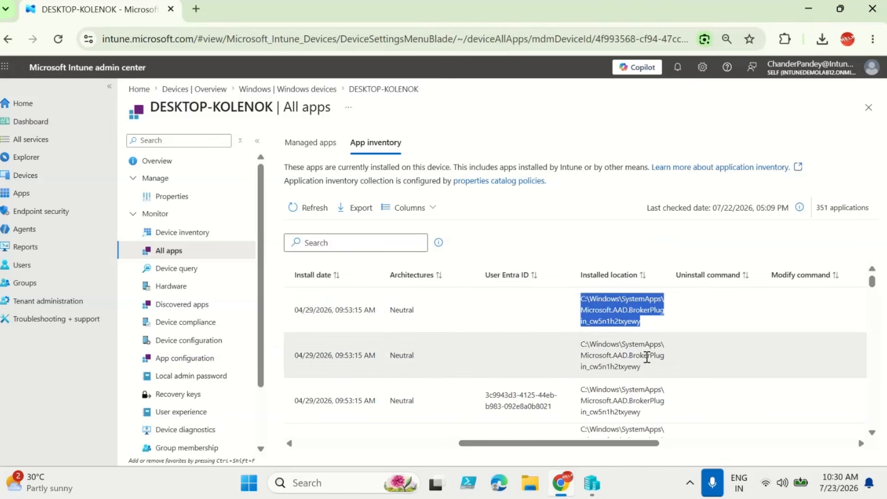
left_click_drag(608, 443, 648, 443)
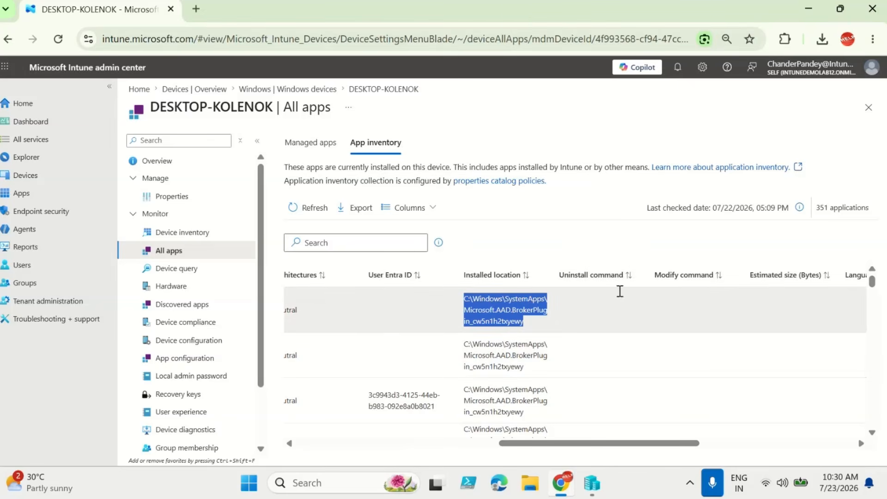
left_click(630, 281)
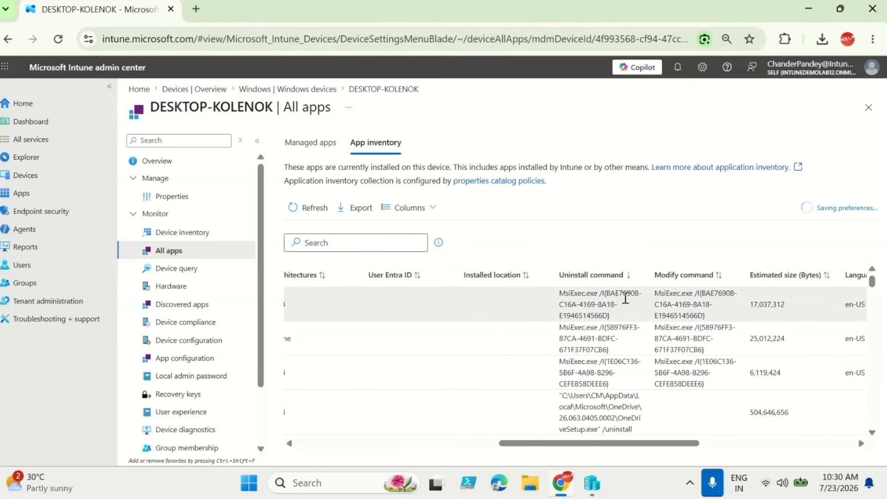
left_click_drag(552, 292, 614, 316)
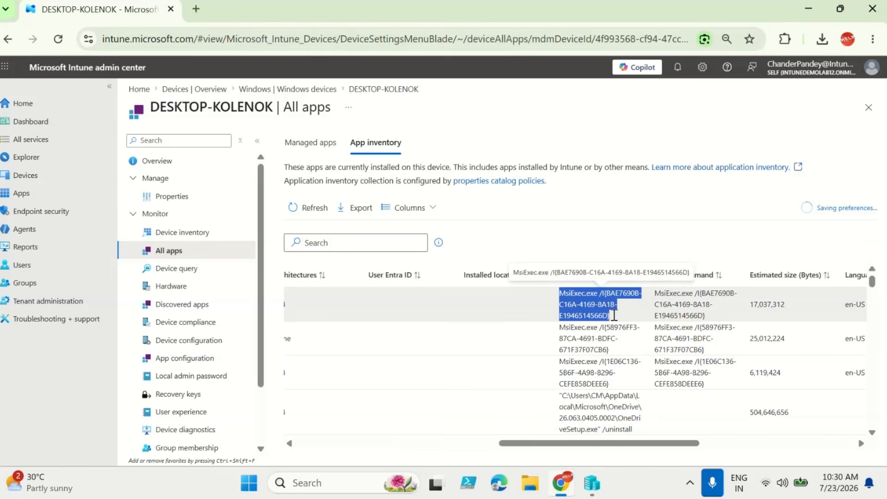
scroll(553, 342, "down", 3)
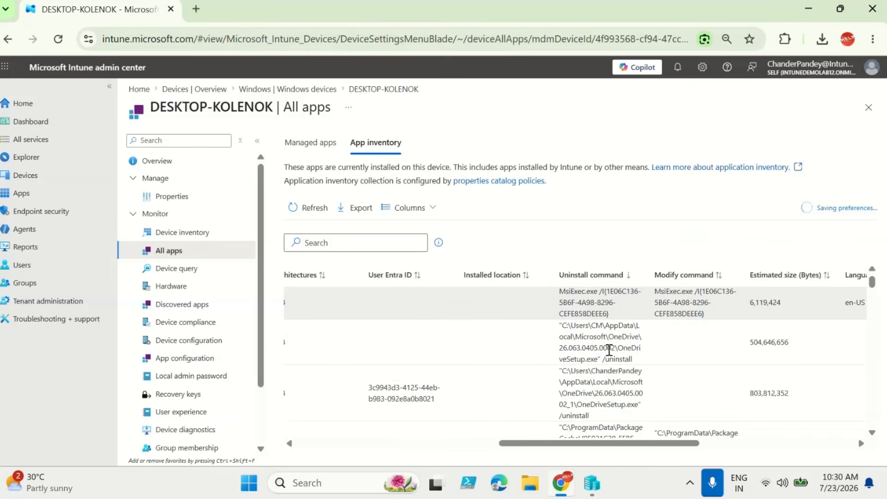
left_click_drag(559, 326, 637, 358)
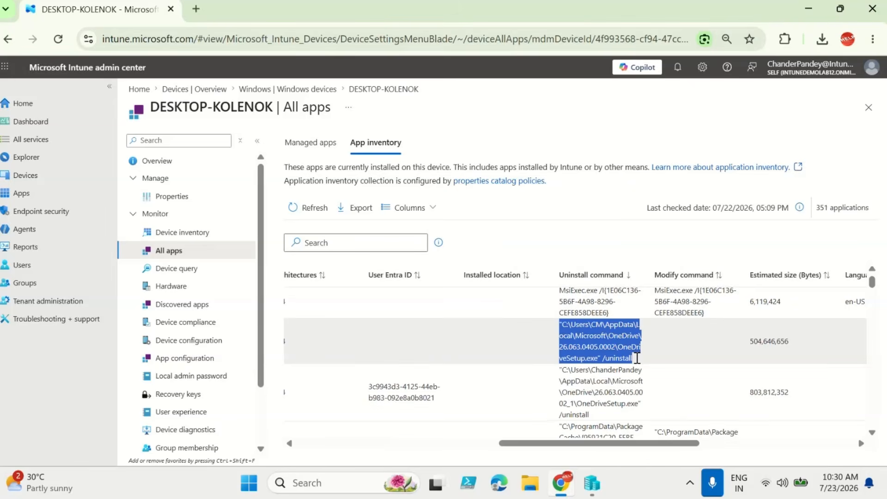
scroll(637, 359, "down", 5)
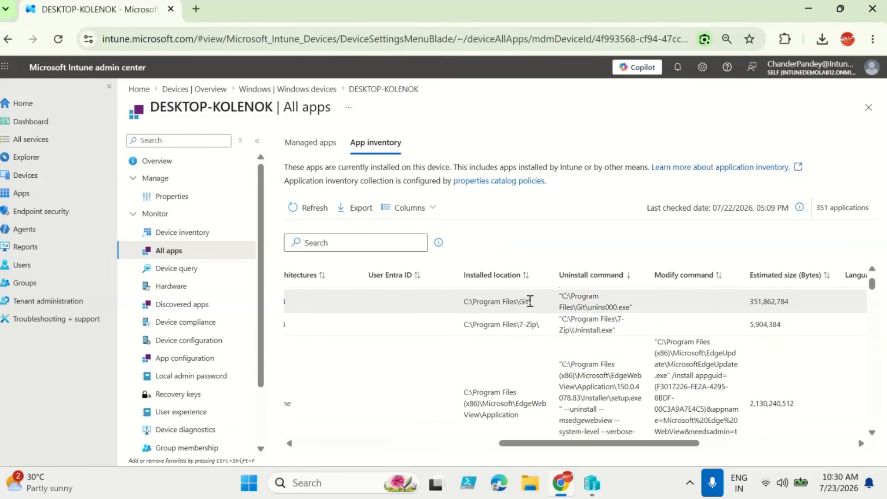
left_click_drag(531, 301, 491, 303)
left_click_drag(634, 308, 558, 303)
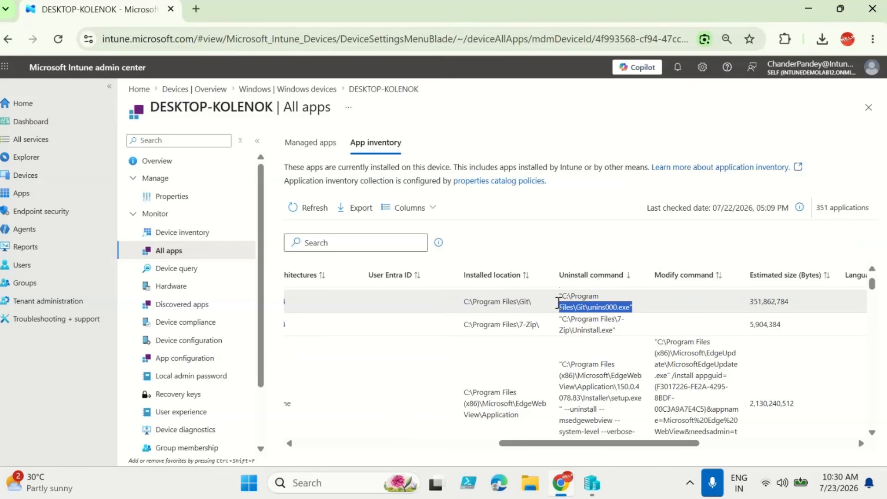